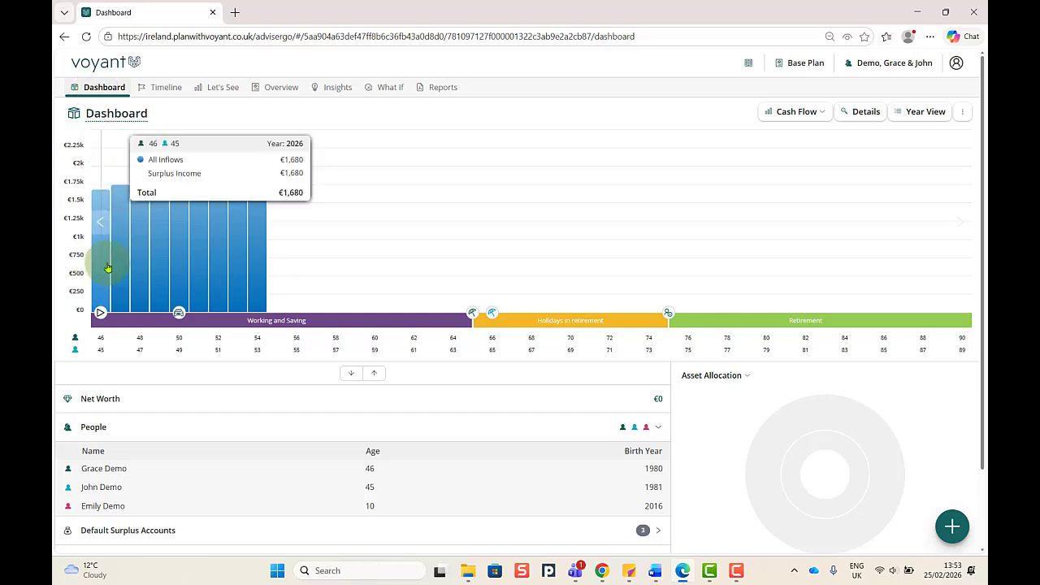
Step: Open the child's person record to review her basic and additional details, then cancel without changes
mouse_move(177, 240)
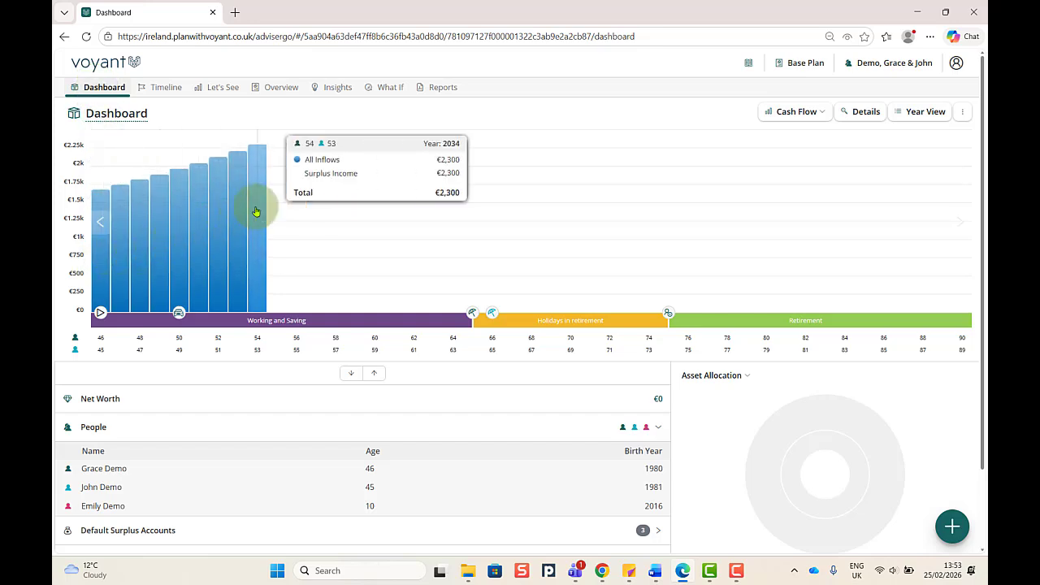
scroll(255, 211, "down", 1)
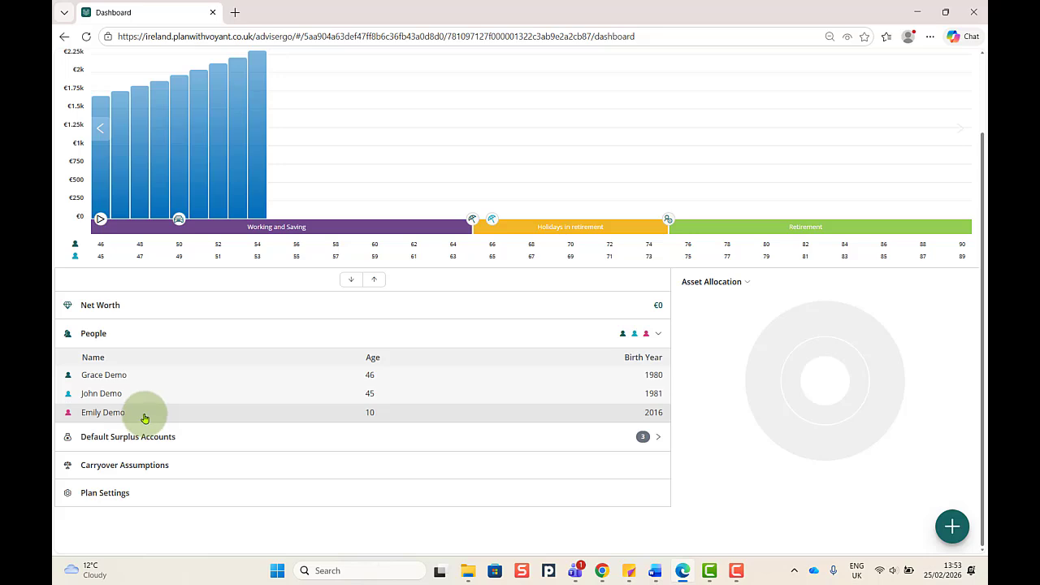
left_click(145, 416)
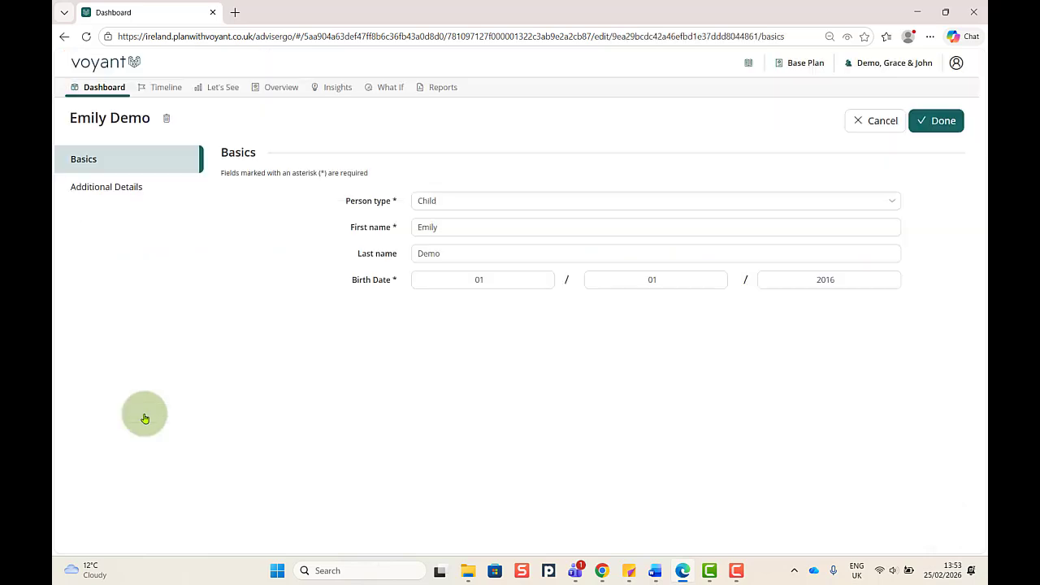
left_click(106, 192)
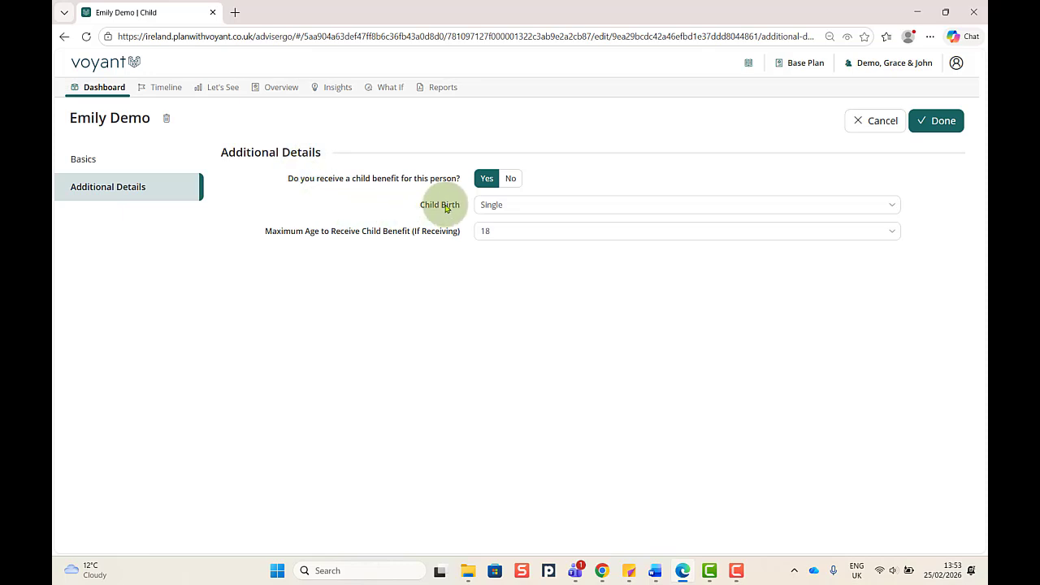
left_click(880, 122)
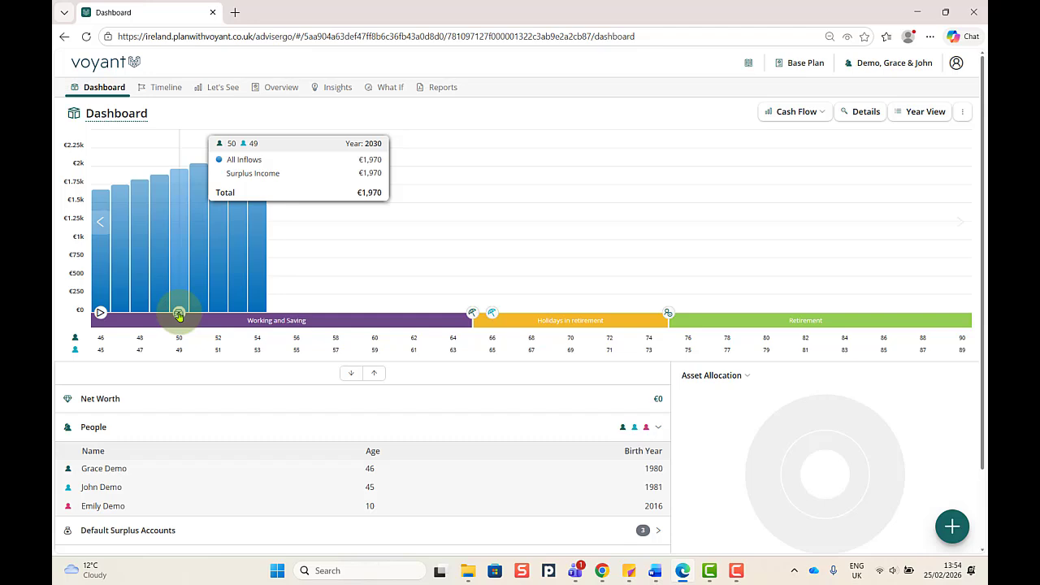
Step: Add a new Single Year Expense and name it New Car
left_click(951, 528)
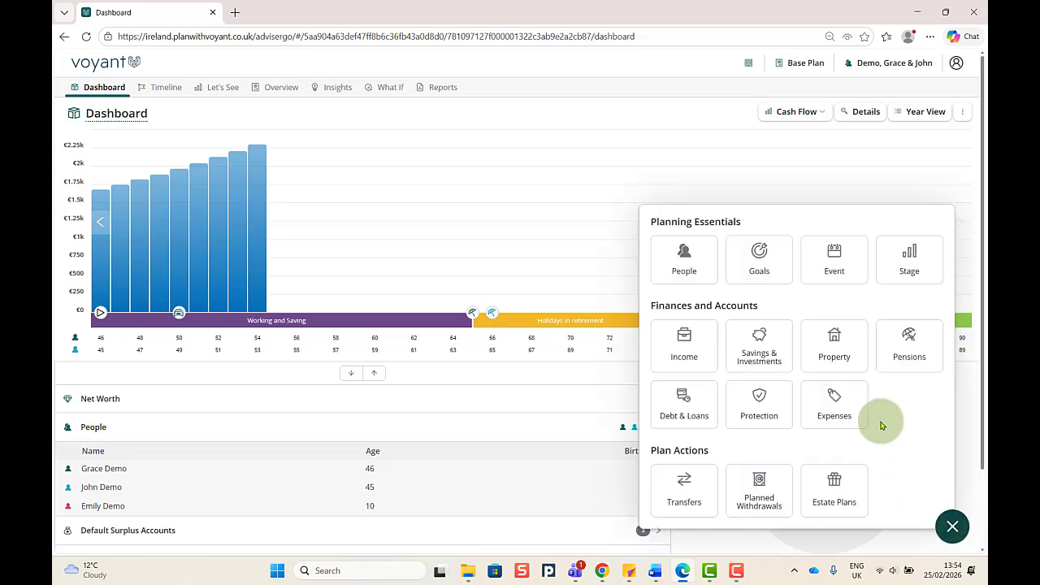
left_click(832, 400)
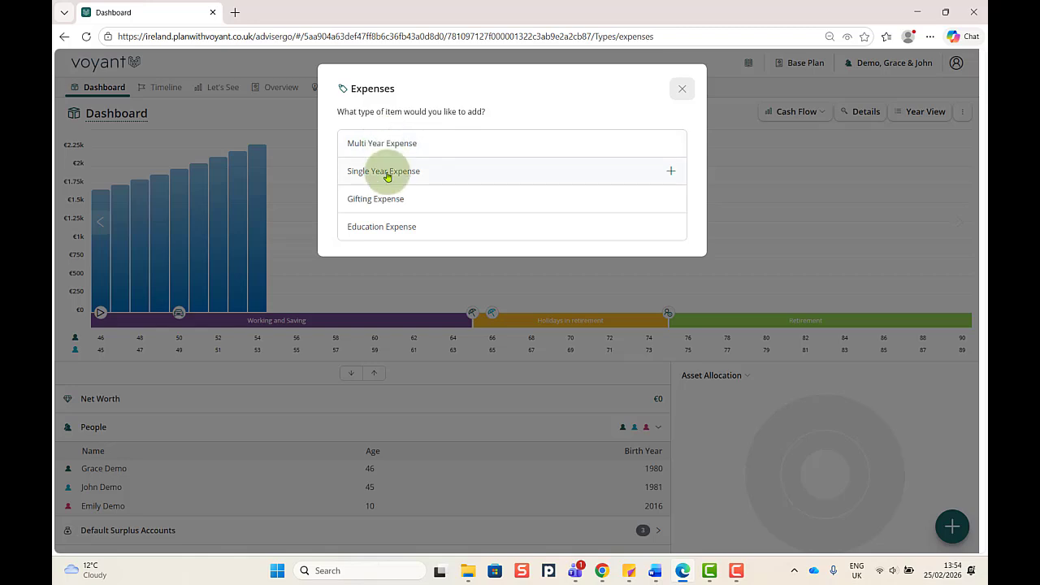
left_click(388, 177)
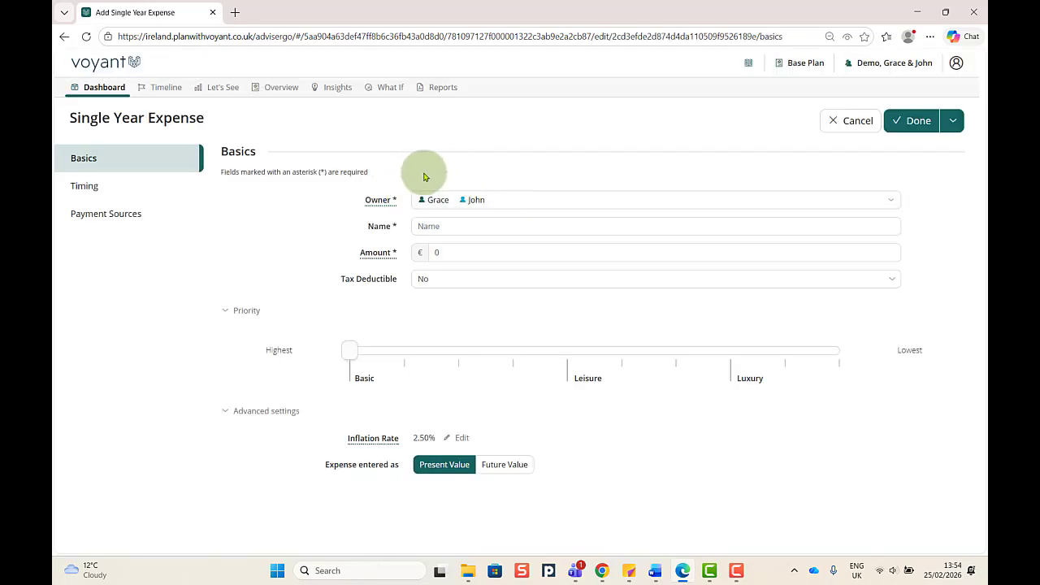
left_click(458, 230)
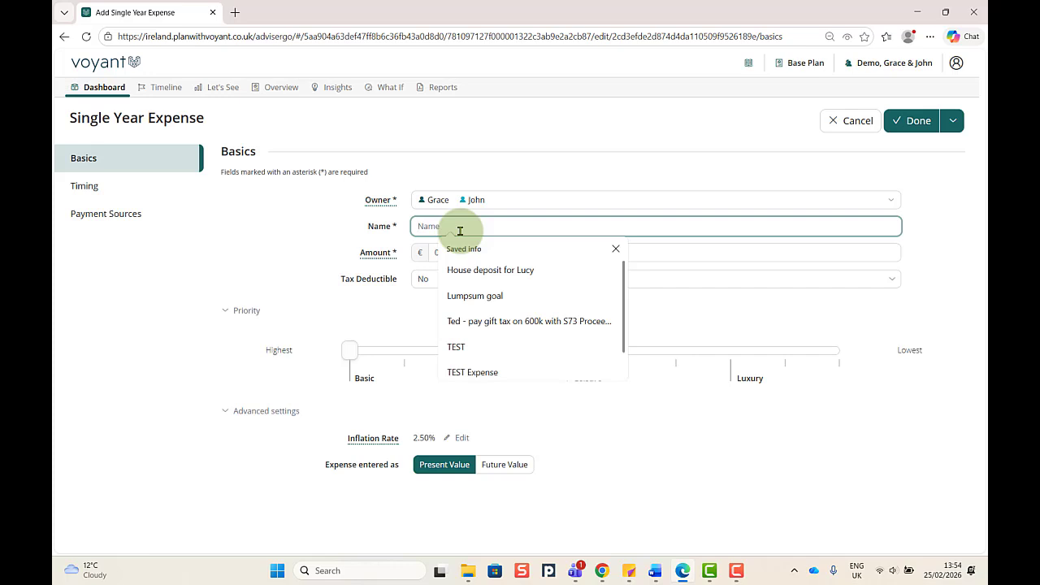
type("New Car")
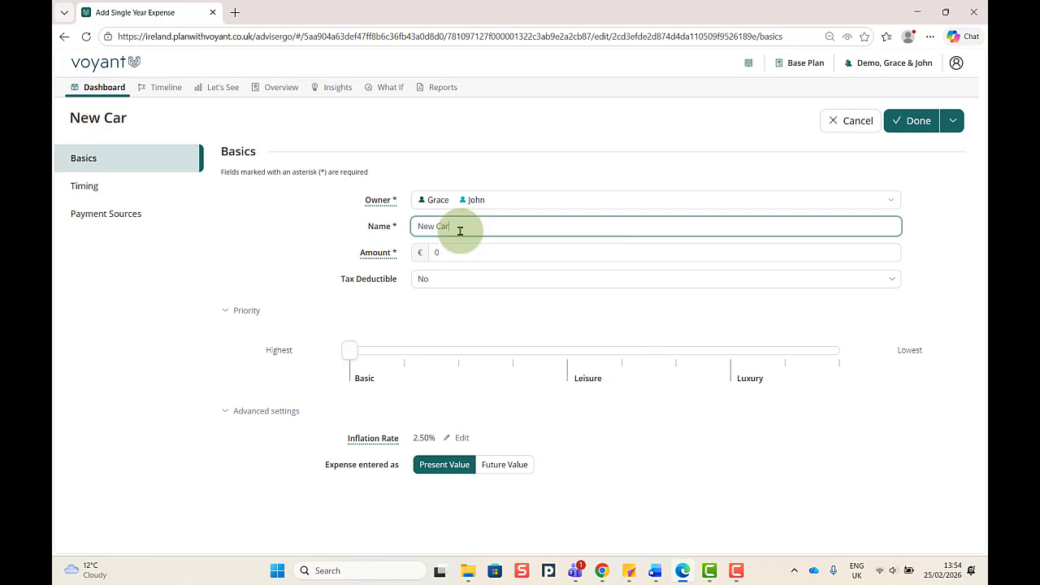
Step: Set the expense amount to 30,000 and move its priority to about Luxury
left_click(432, 252)
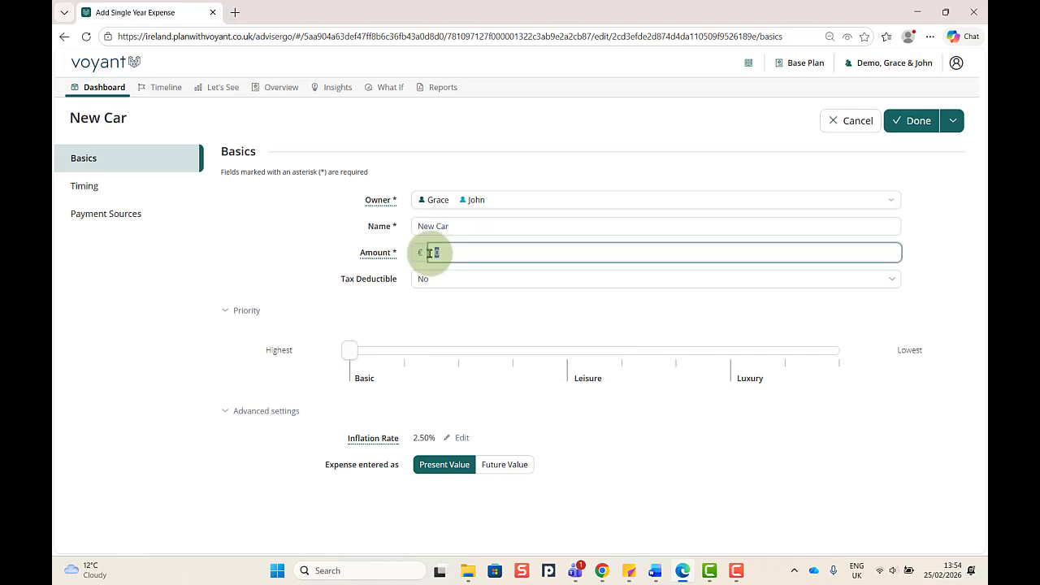
type("30,000")
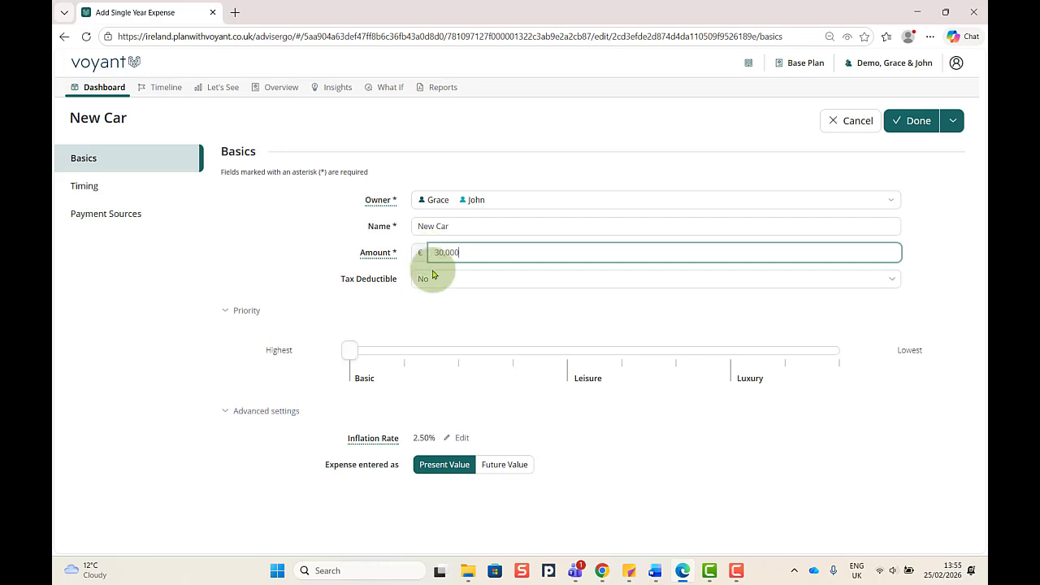
left_click(348, 350)
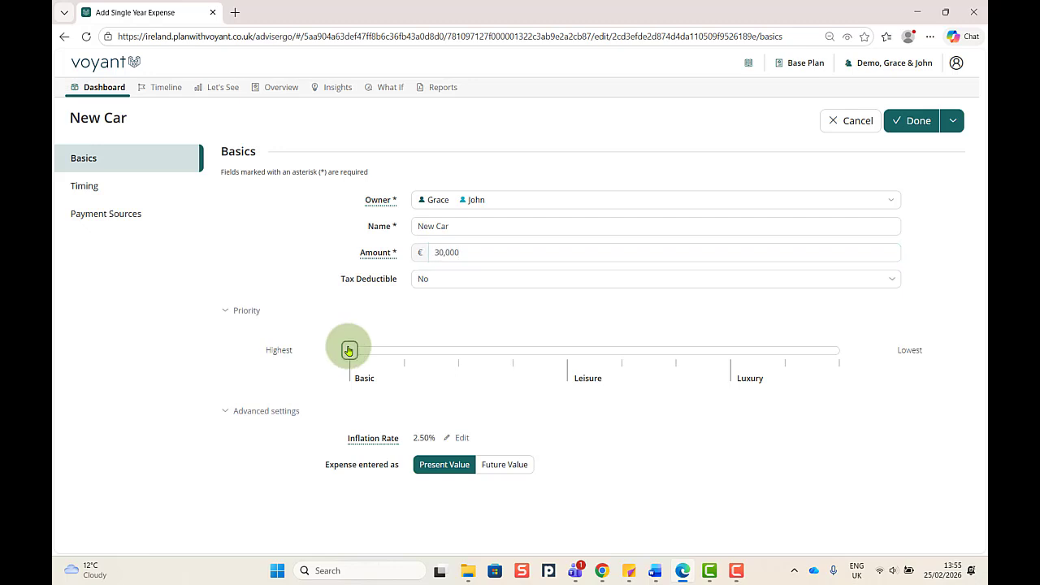
left_click_drag(349, 350, 726, 350)
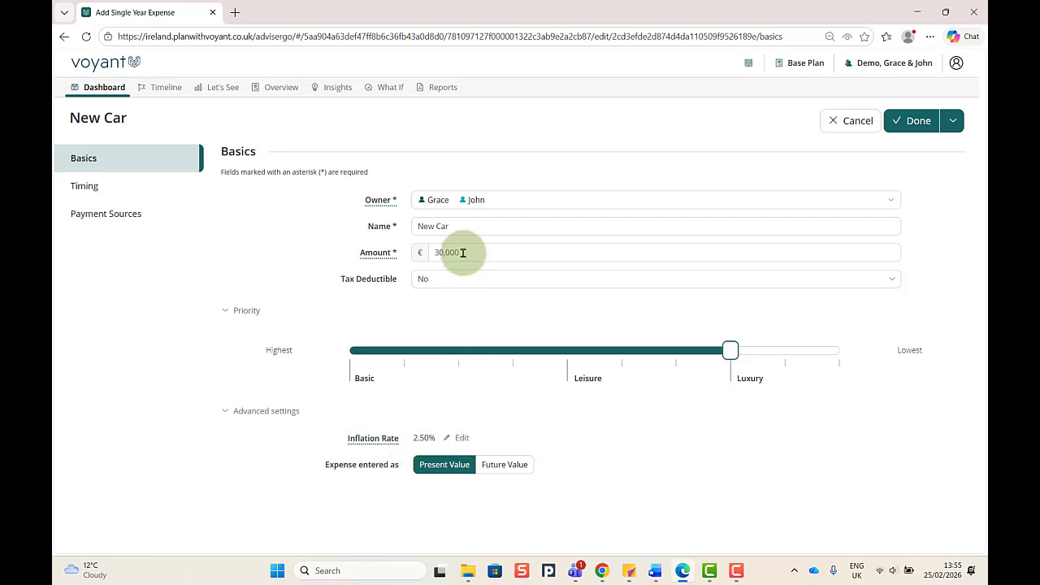
Step: Time the expense to occur at the Car event, Grace age 50, and save it
left_click(95, 187)
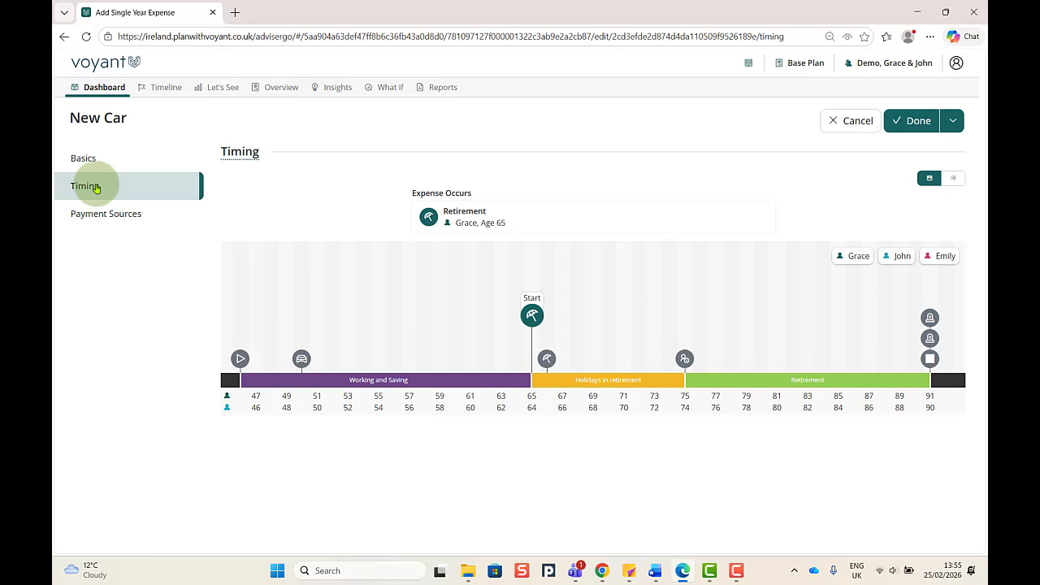
mouse_move(301, 358)
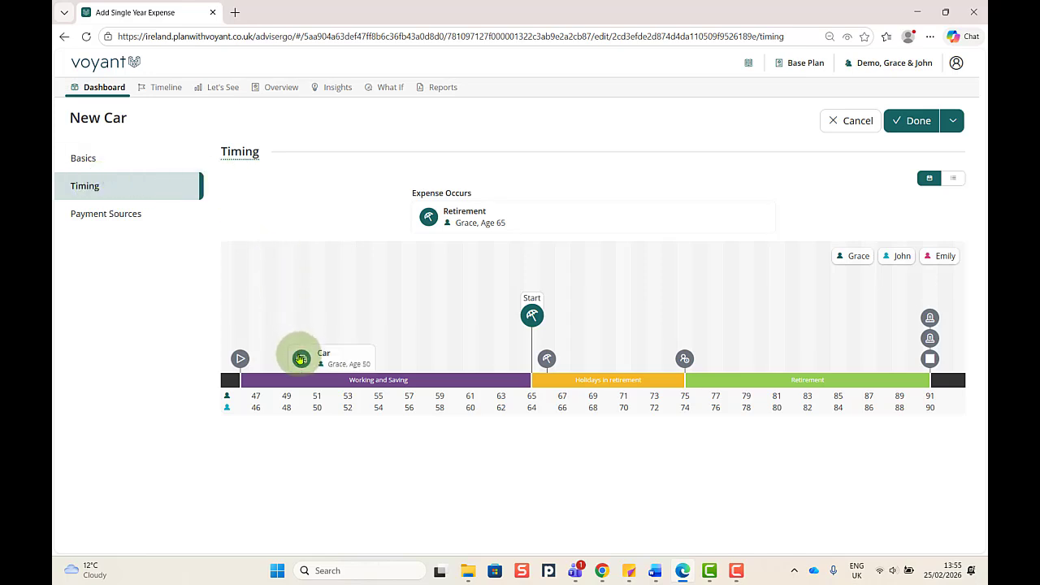
left_click_drag(301, 358, 464, 217)
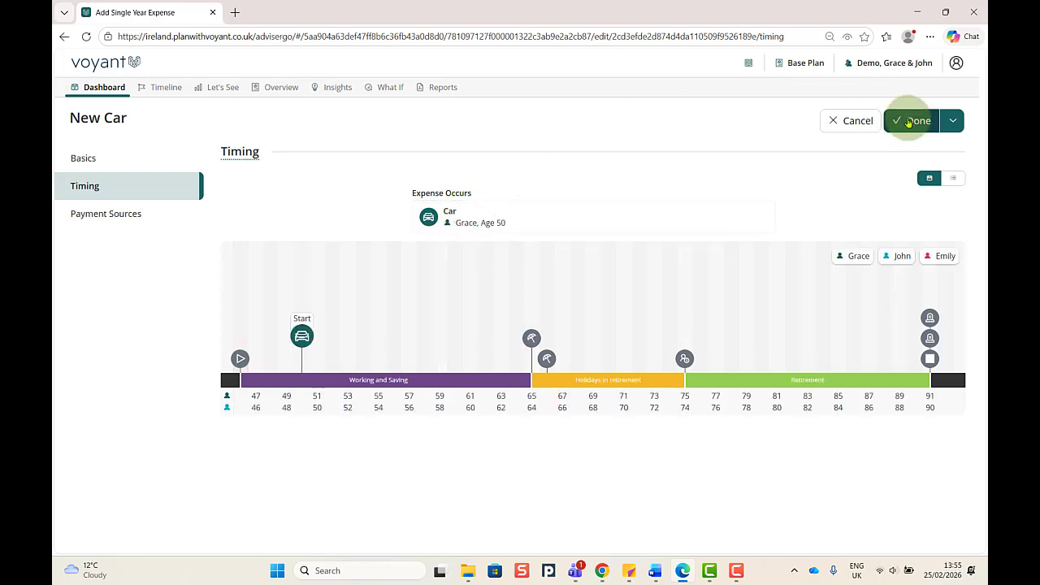
left_click(908, 120)
Step: Expand the Expenses section on the dashboard to check the new expense
mouse_move(185, 232)
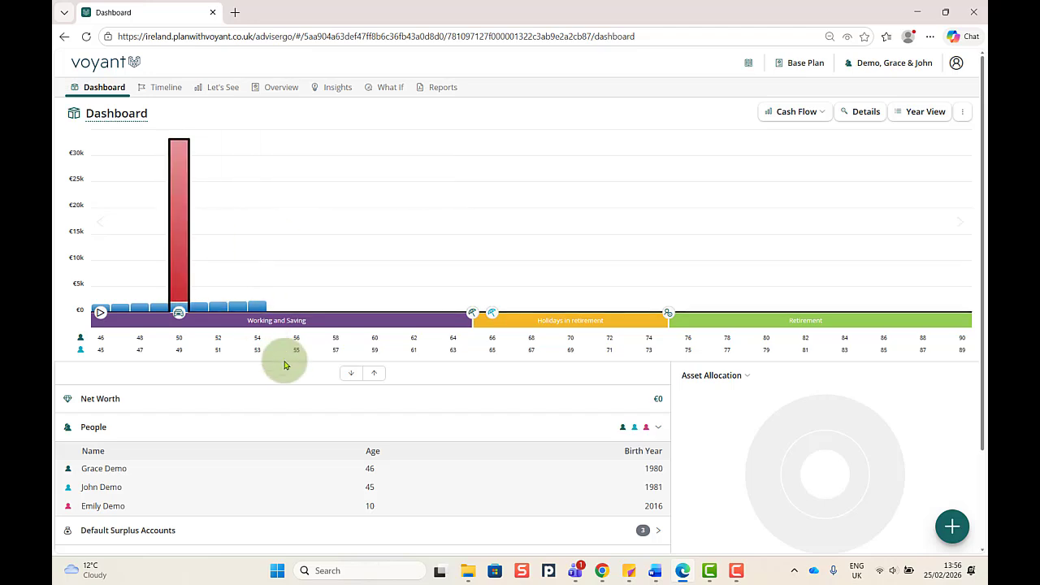
scroll(284, 365, "down", 2)
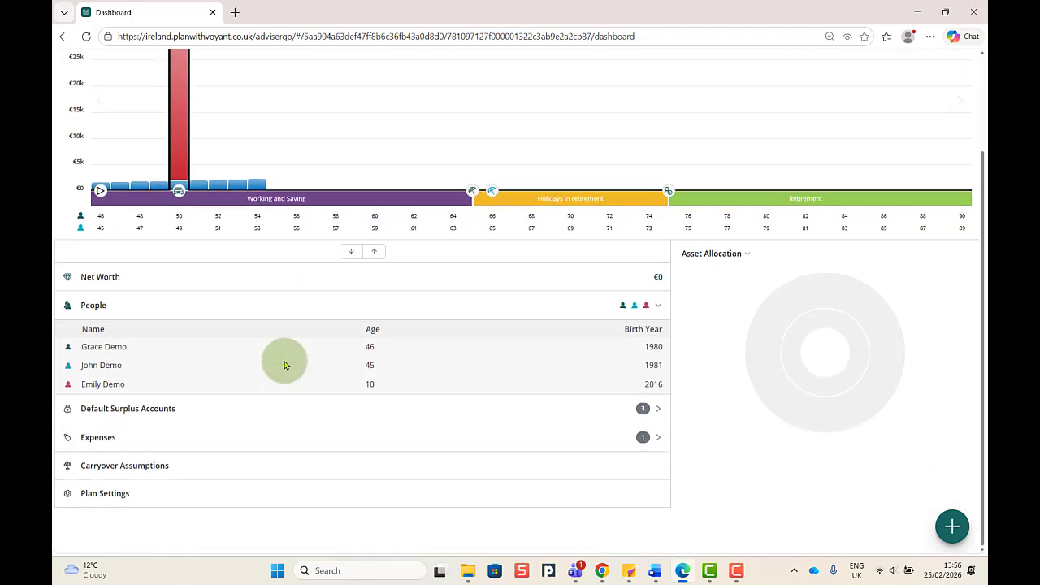
left_click(180, 440)
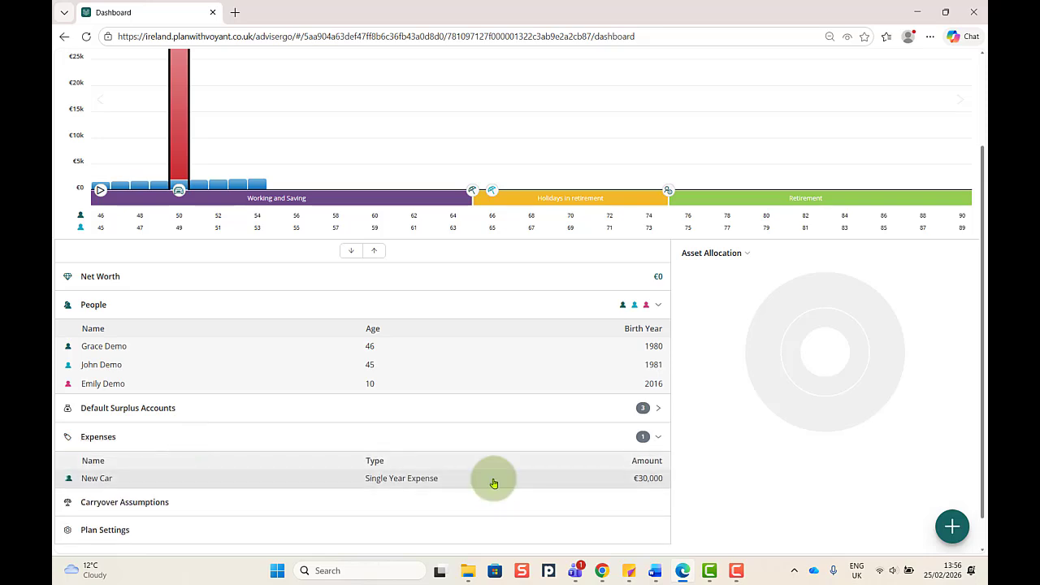
scroll(494, 483, "up", 2)
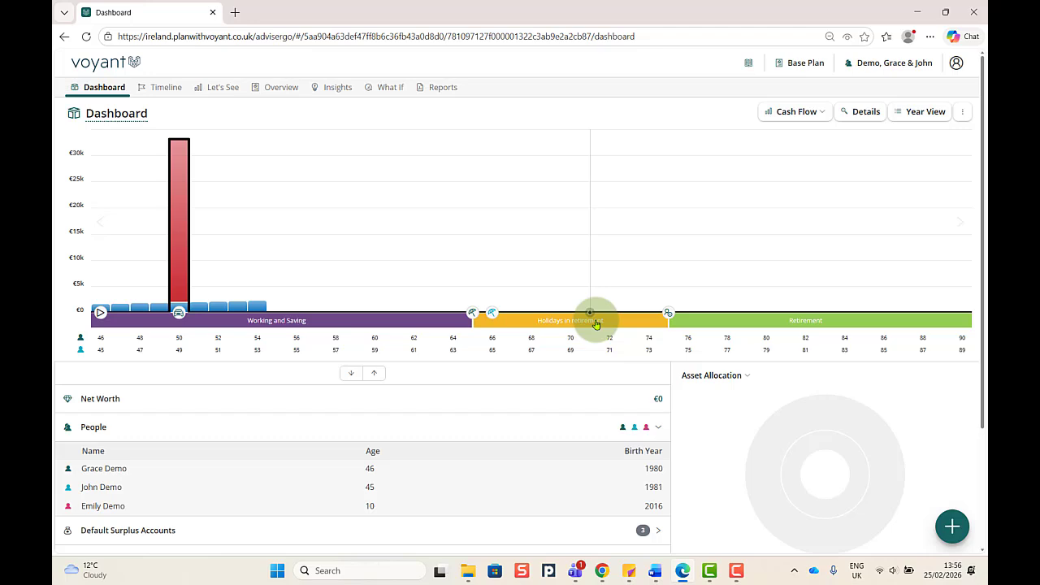
Step: Add a Retirement Goal and name it Holidays in retirement from the saved suggestions
left_click(946, 527)
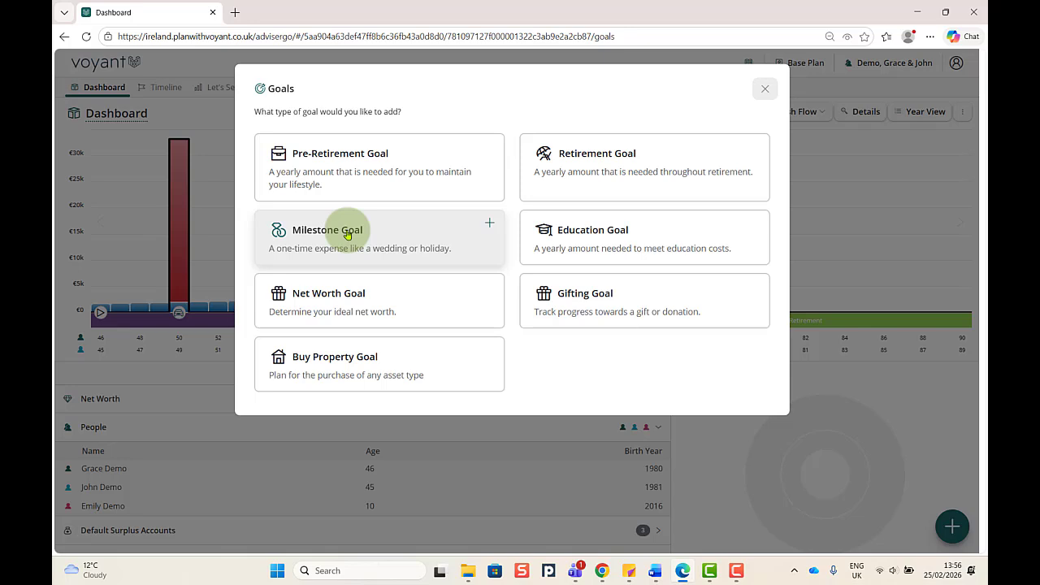
left_click(575, 165)
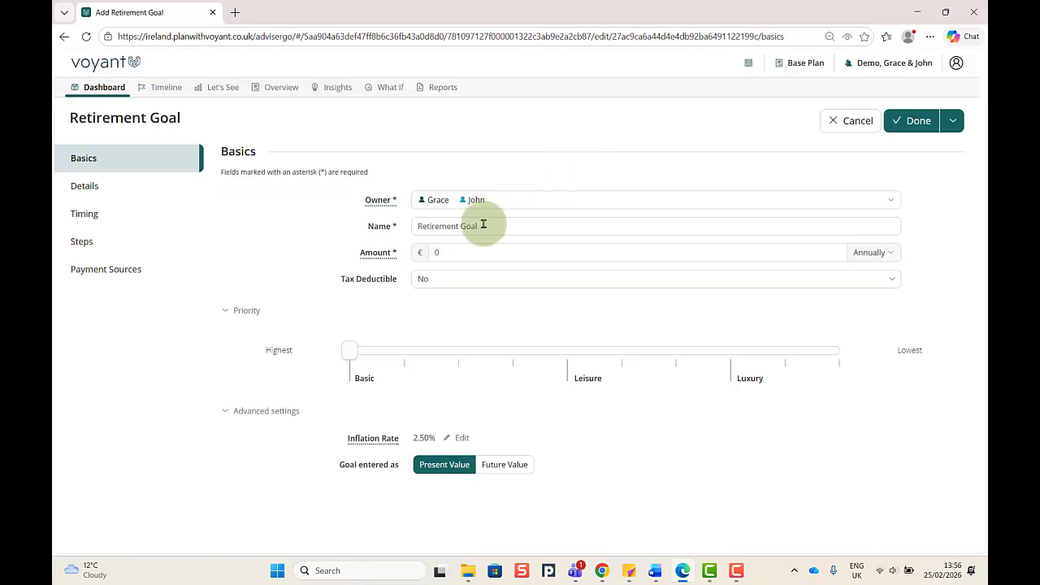
left_click(384, 228)
type("Hol")
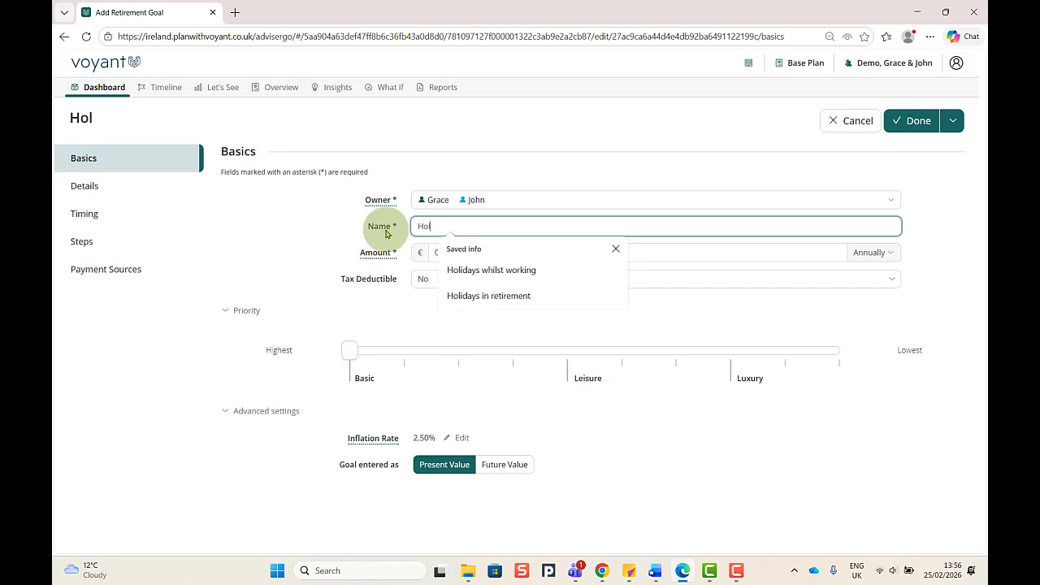
type("idays")
left_click(488, 294)
Step: Set the goal amount to 25,000 annually and move its priority to Leisure
left_click(429, 252)
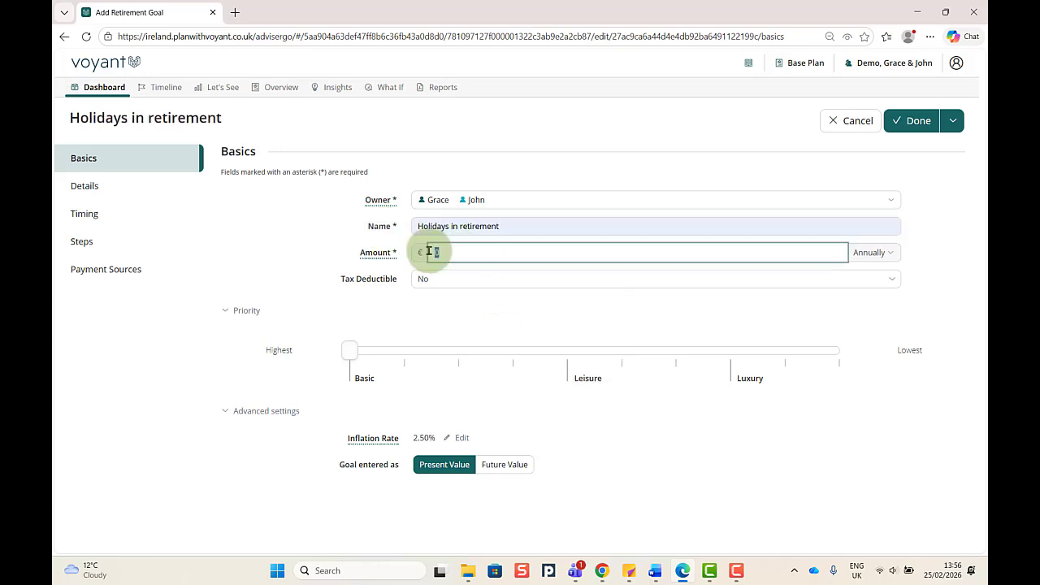
type("250000")
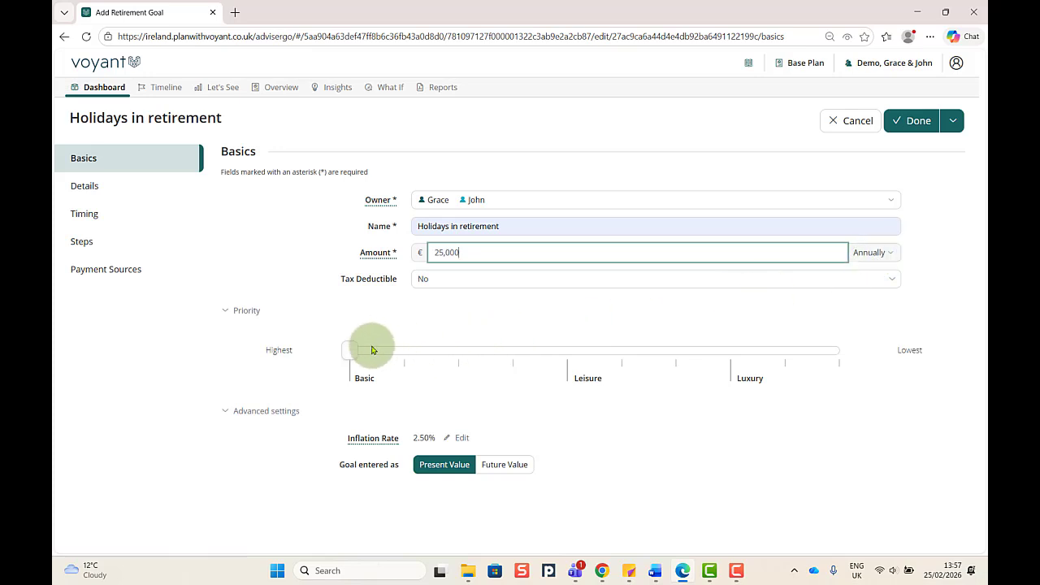
left_click_drag(350, 350, 568, 347)
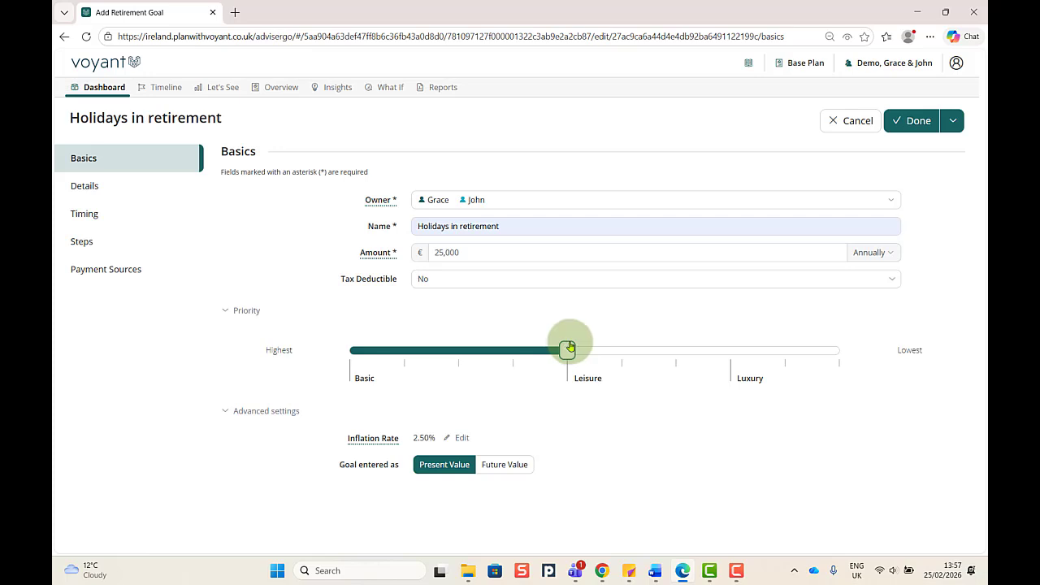
Step: Set the goal to end at the Holidays end event, Grace age 75, and save it
left_click(71, 217)
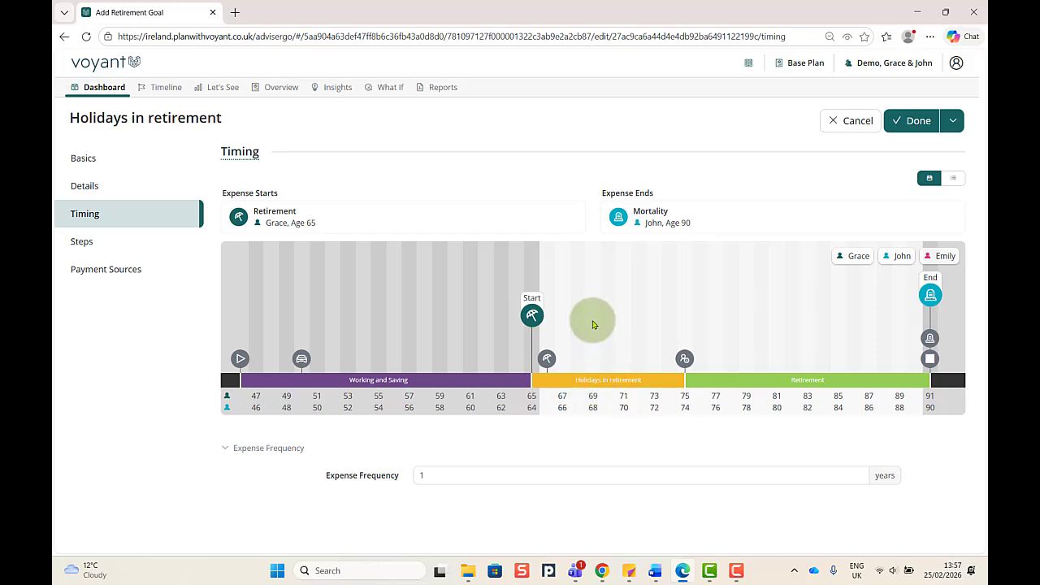
mouse_move(685, 362)
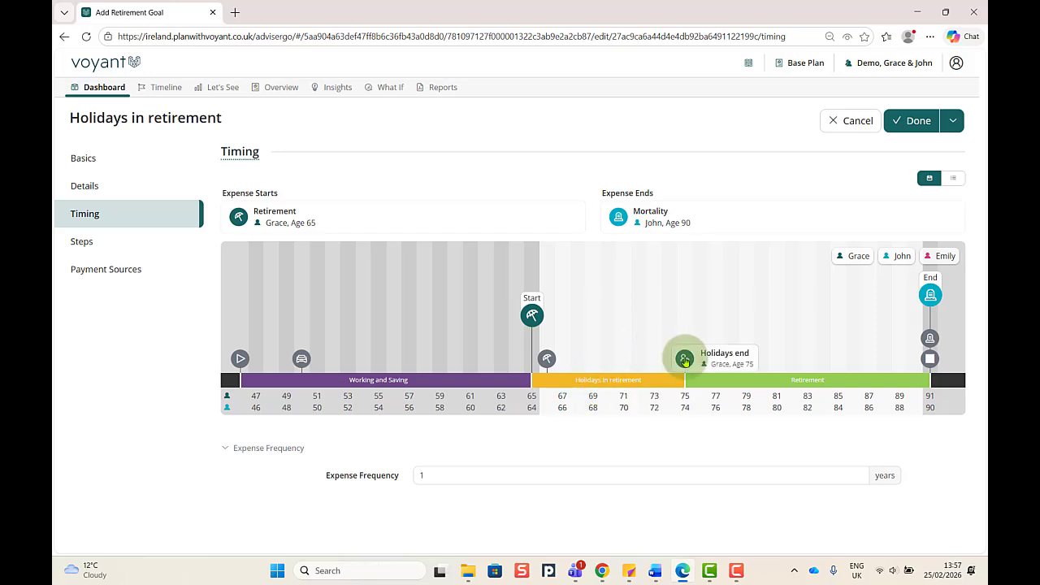
left_click(606, 388)
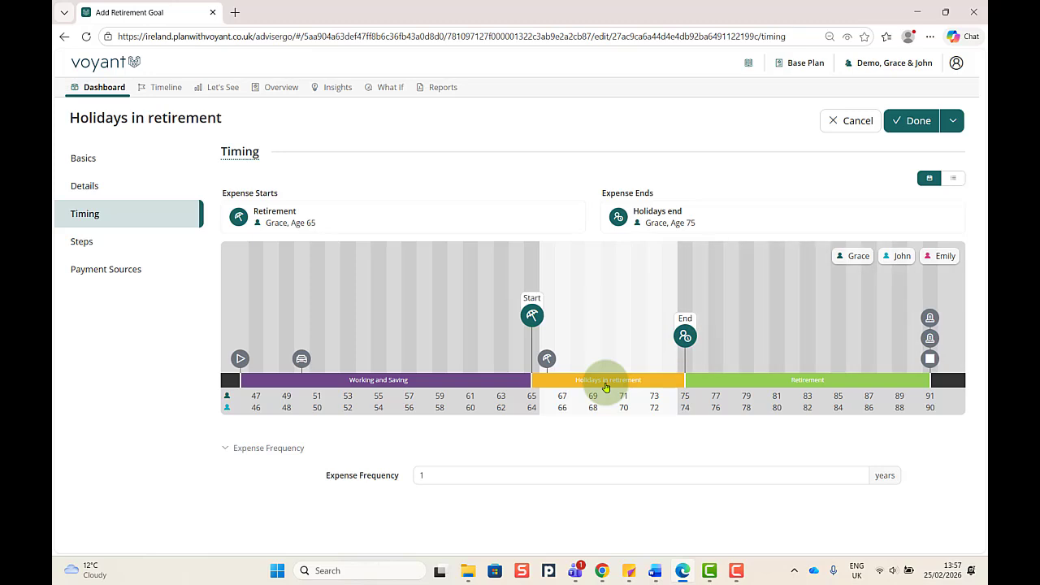
mouse_move(536, 312)
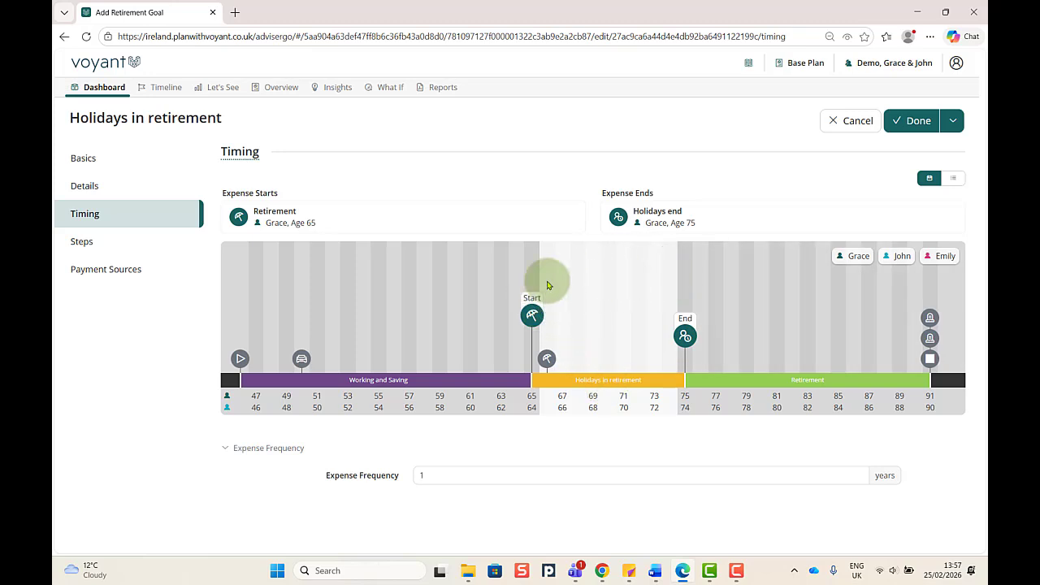
left_click(917, 121)
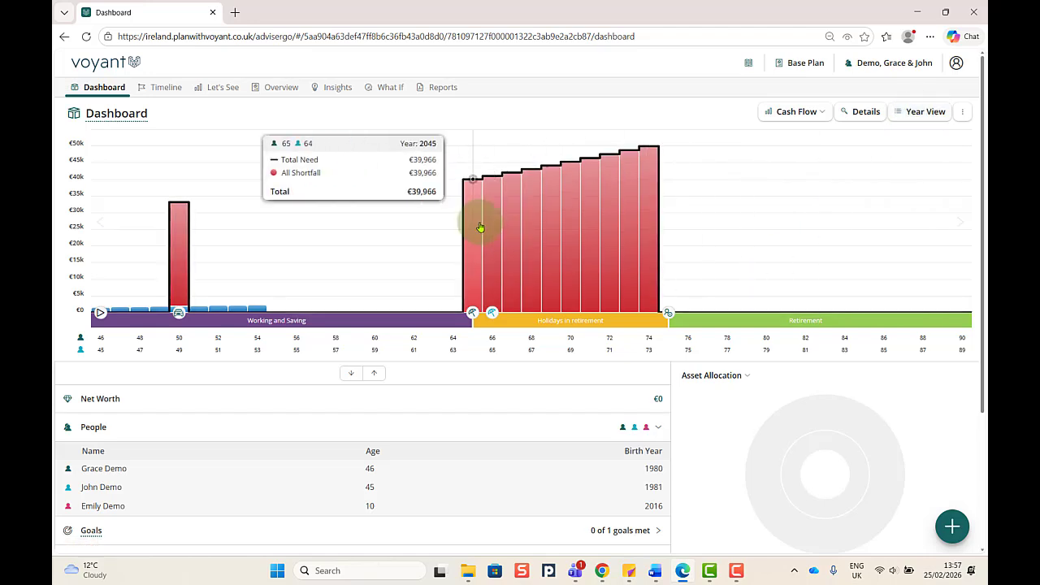
Step: Expand the Goals section on the dashboard to check the new goal
mouse_move(494, 225)
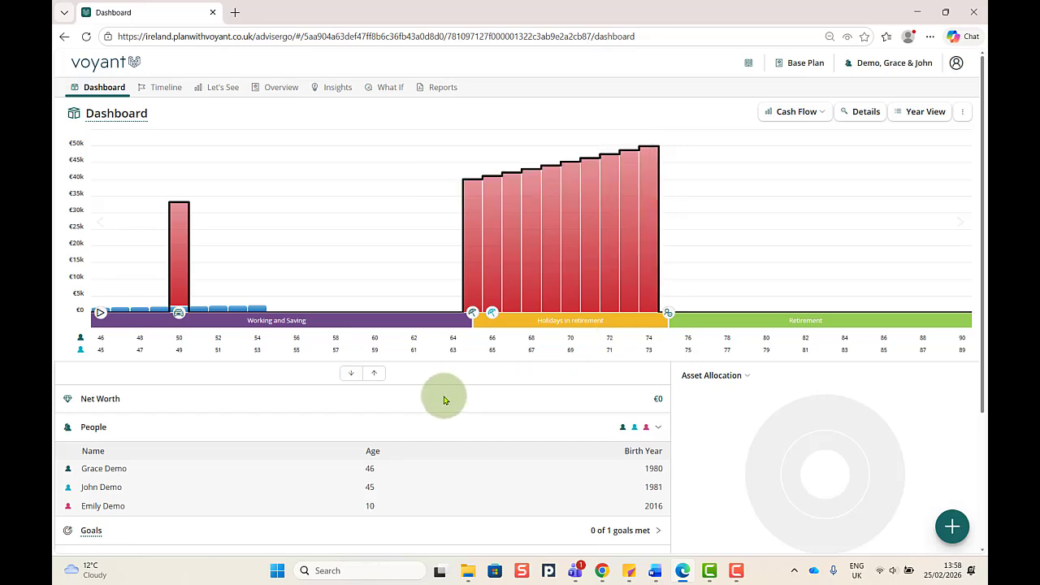
scroll(443, 399, "down", 2)
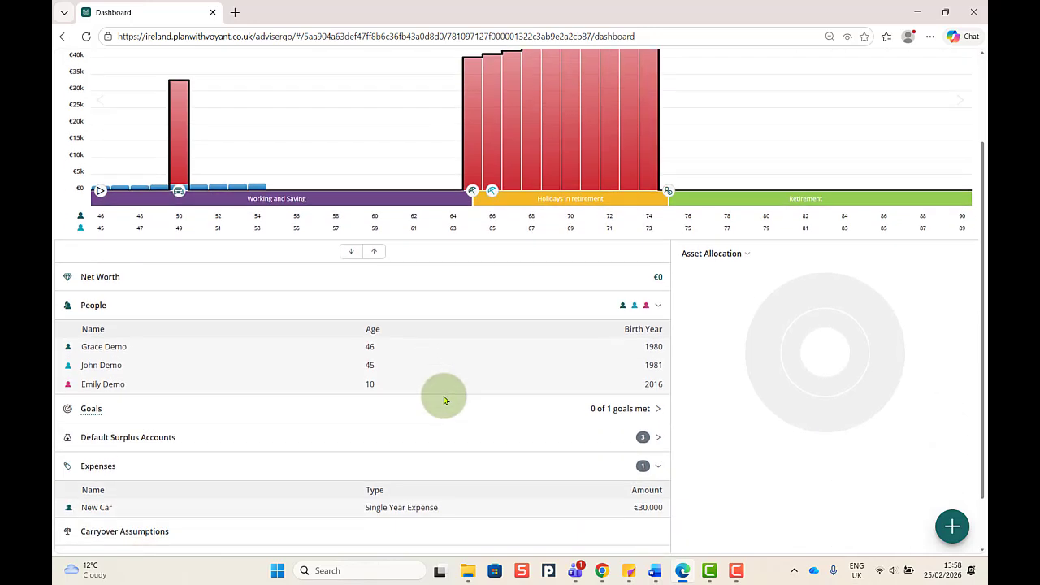
left_click(256, 410)
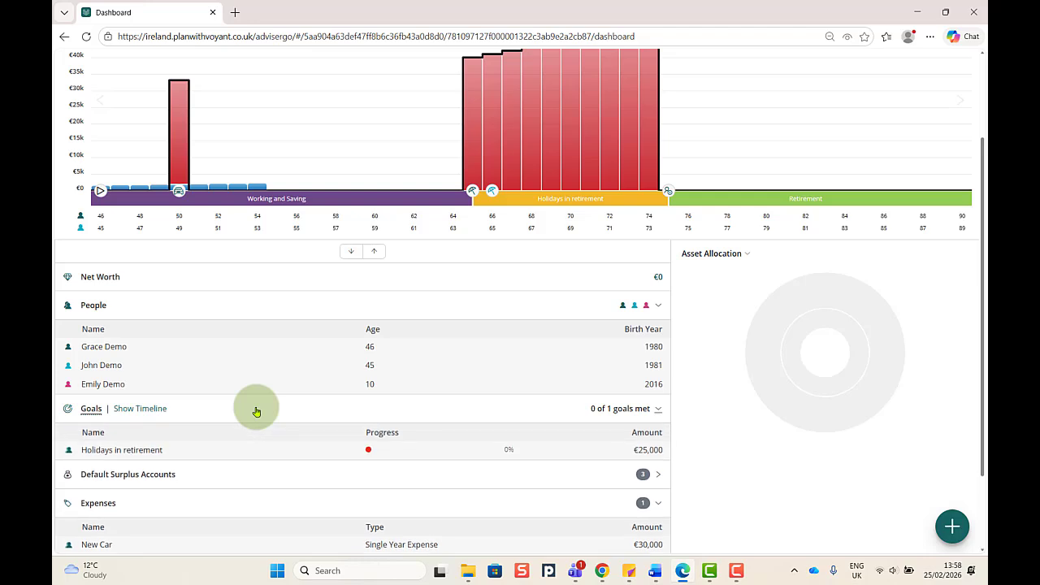